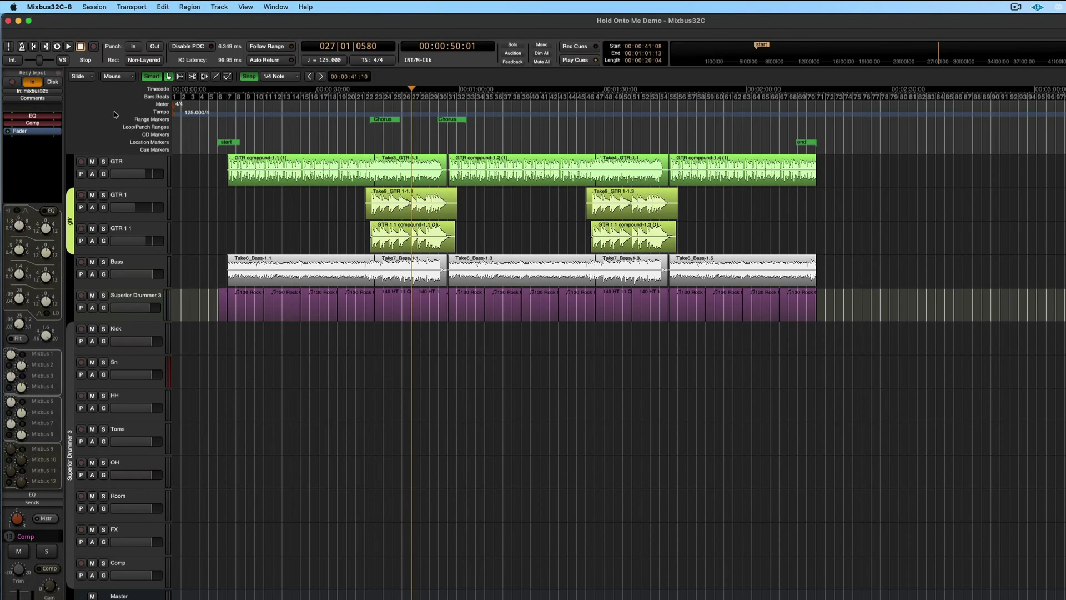
Select the GTR track to show its AmpliTube 5, EQ and Comp plugins in the mixer strip
click(157, 160)
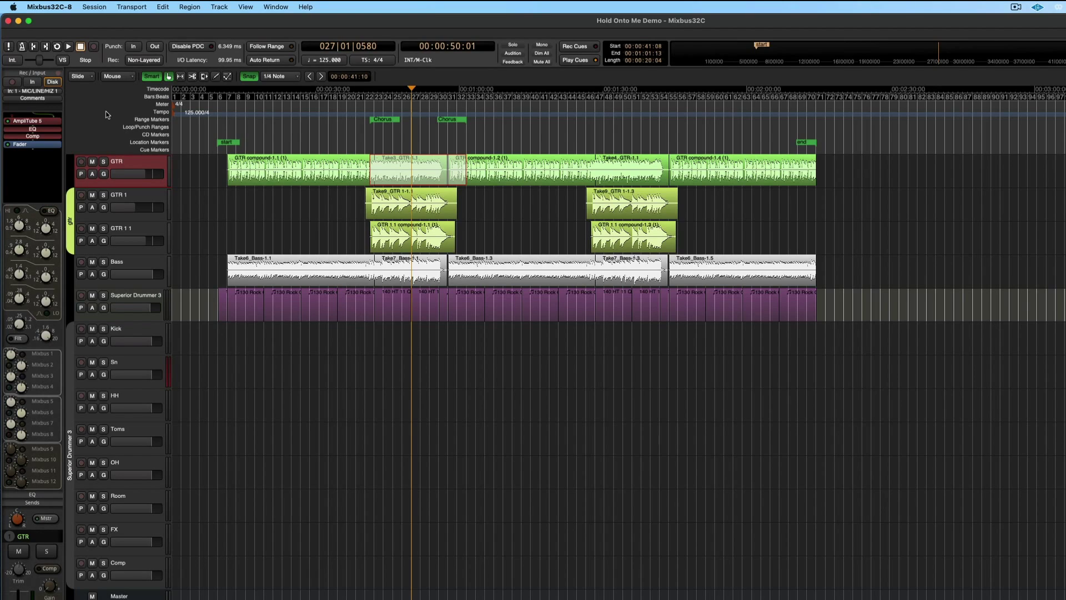
Open and close the AmpliTube 5 plugin on GTR, then briefly play the soloed guitar
double_click(49, 123)
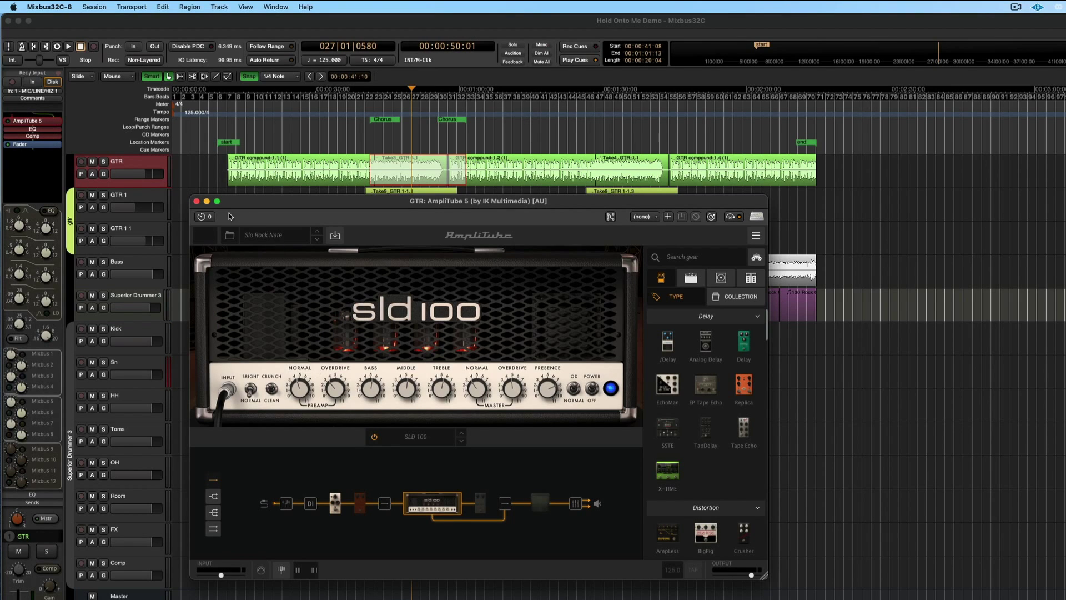
click(197, 202)
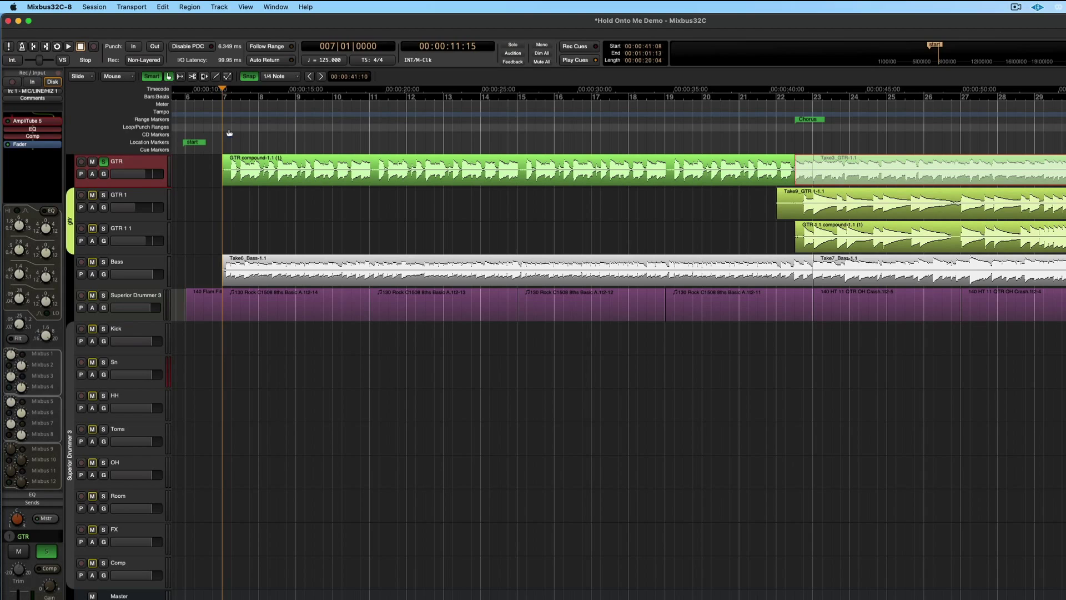
key(space)
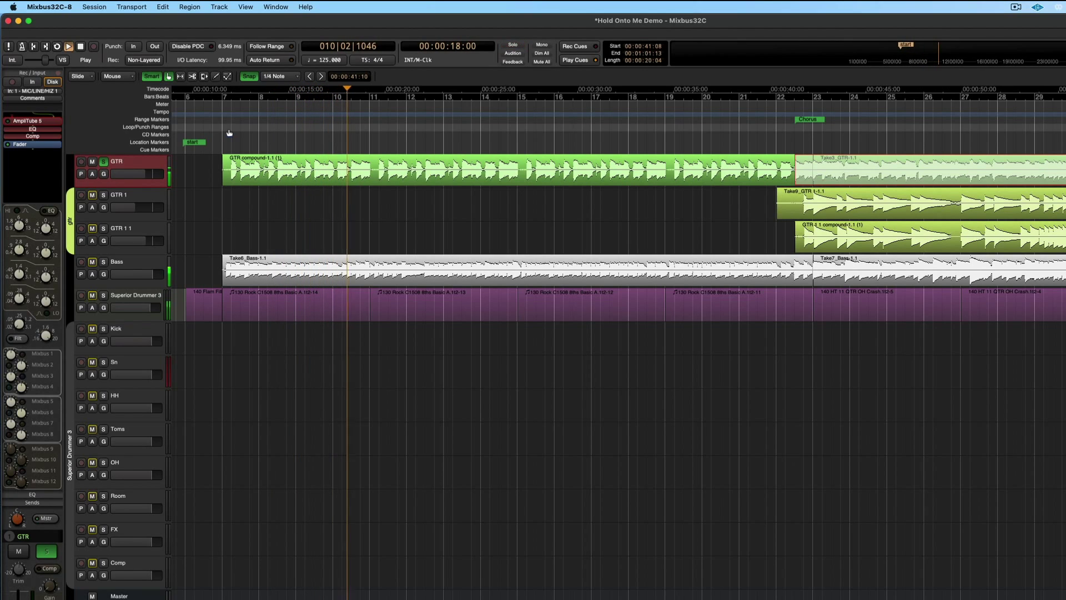
key(space)
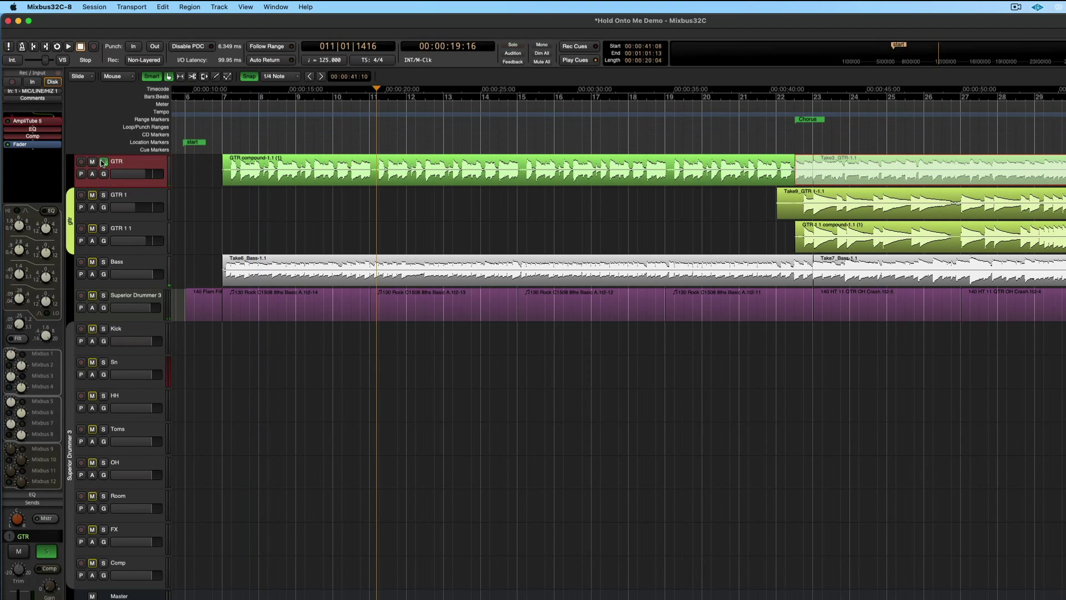
Turn AmpliTube 5 back on and play the soloed guitar from bar 7
click(7, 121)
click(225, 132)
key(space)
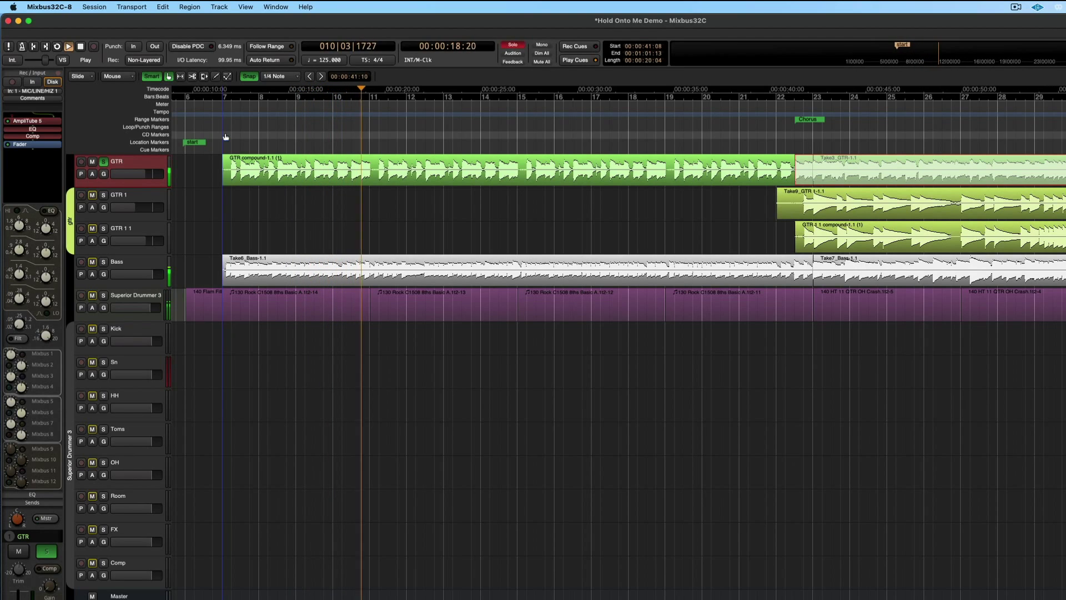
Stop playback, unsolo GTR, and play the full mix from bar 7 until bar 11
key(space)
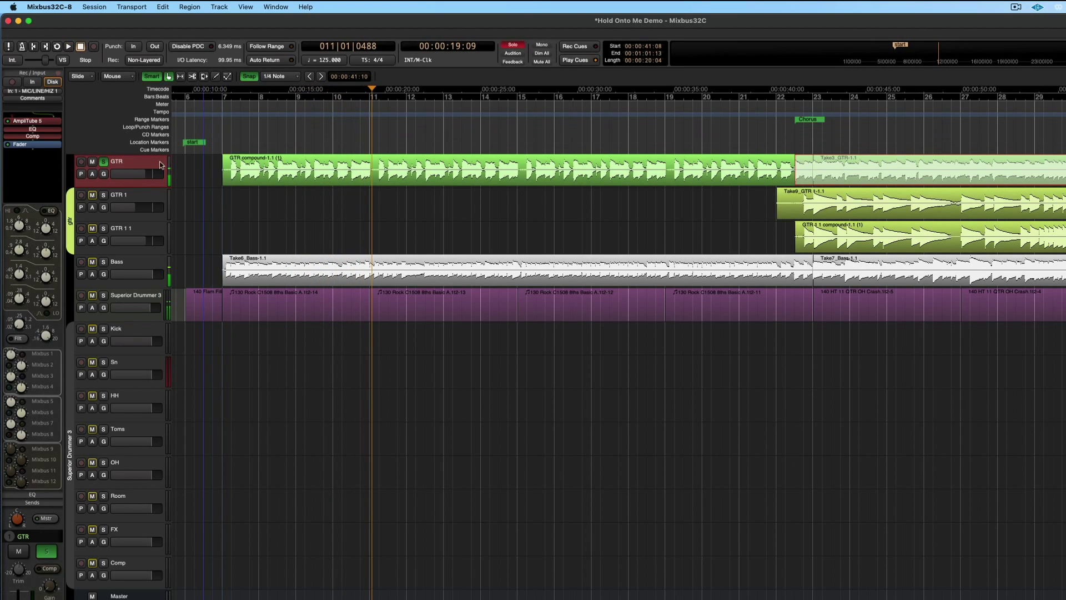
click(104, 161)
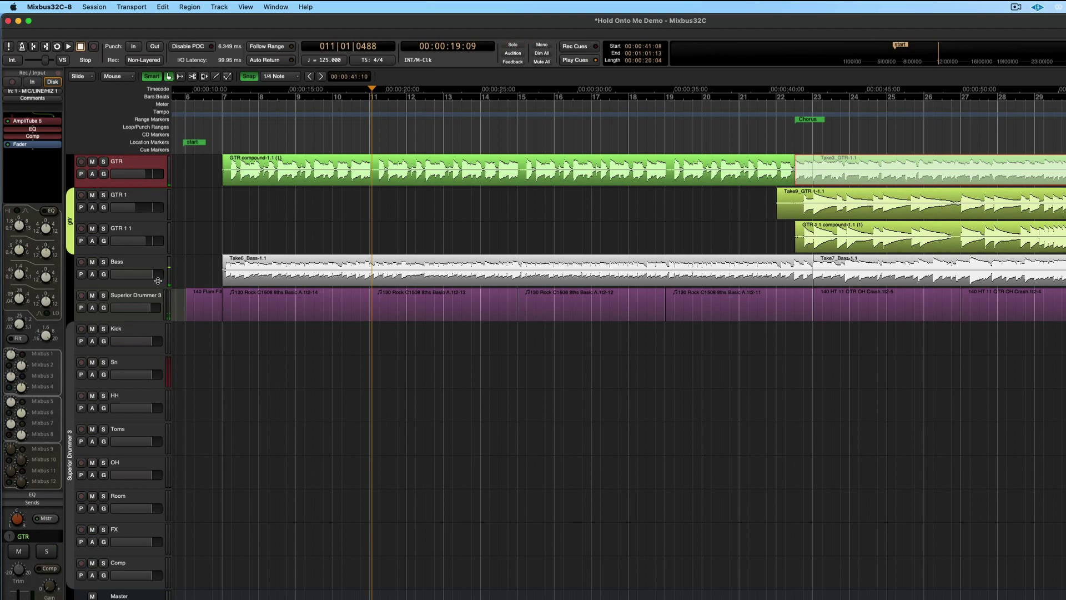
click(223, 123)
key(space)
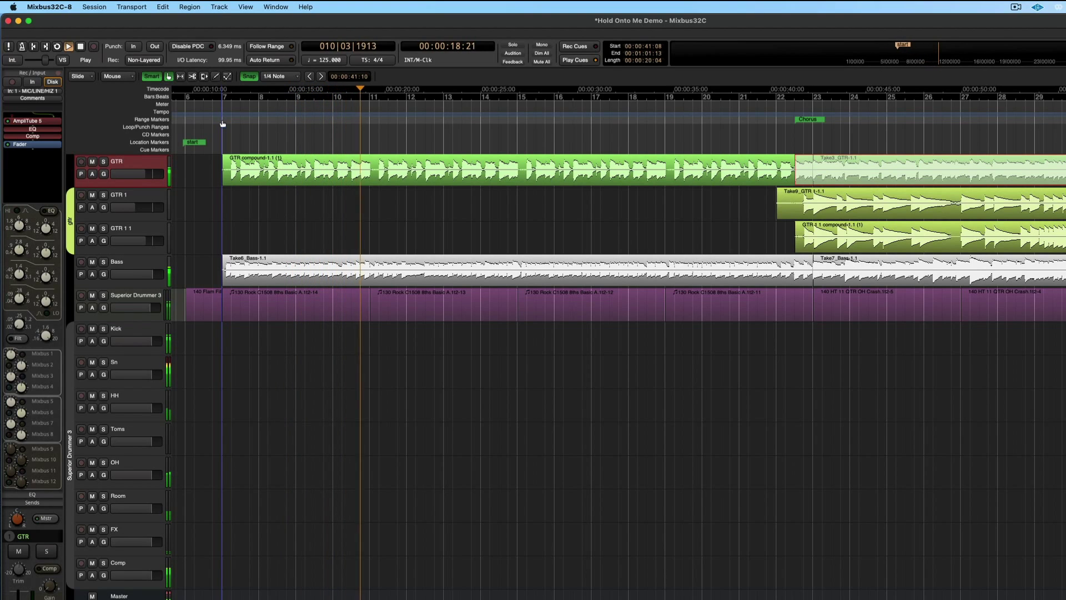
key(space)
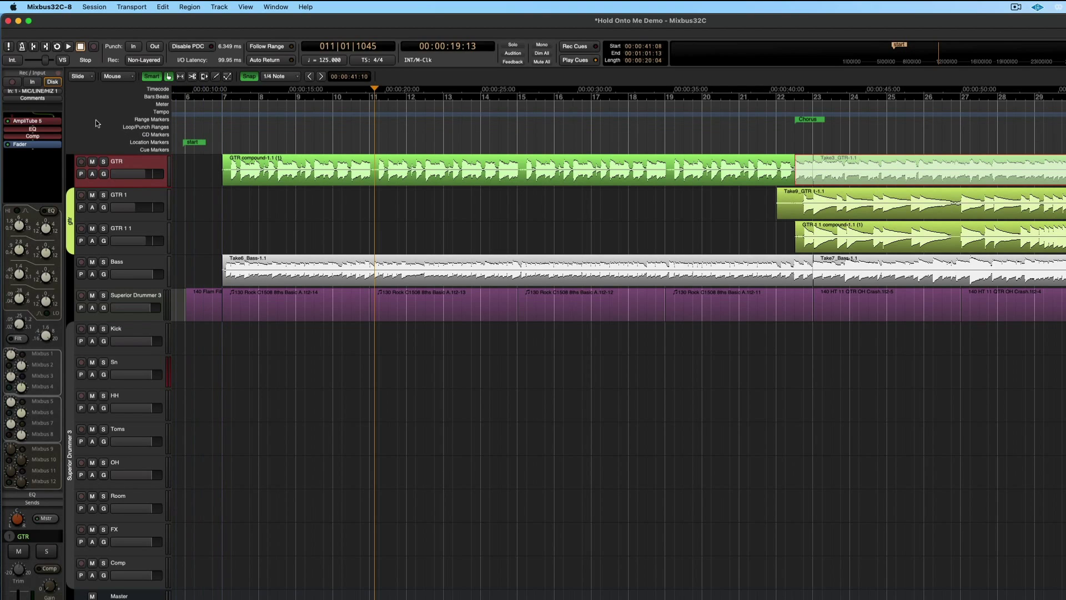
Open Session > Export > Stem export, choose the whole session range, and review the track channels
click(86, 6)
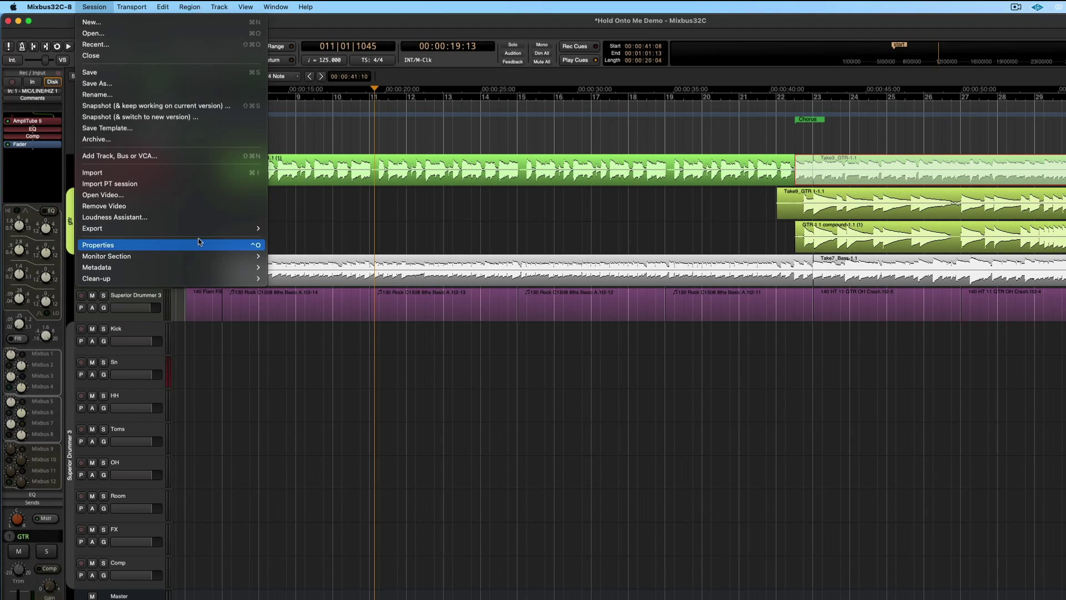
click(276, 240)
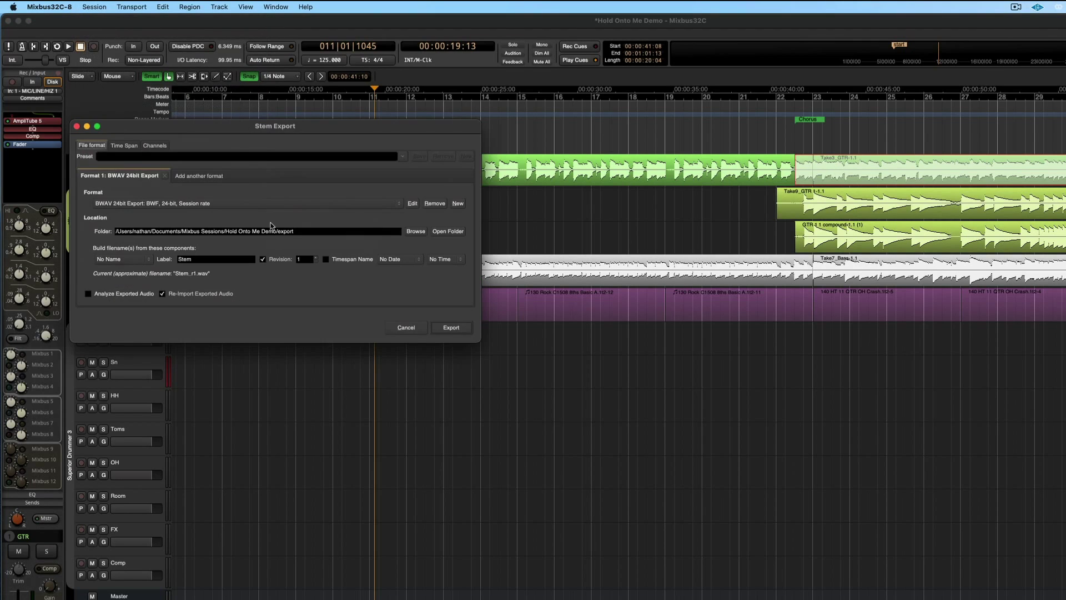
click(126, 145)
click(130, 228)
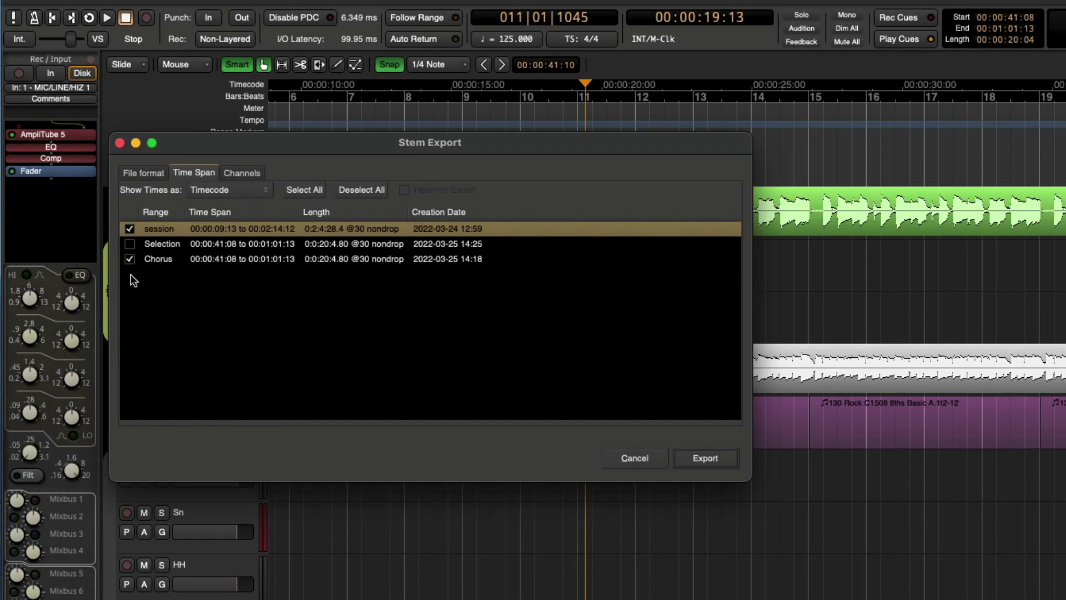
click(242, 173)
click(295, 190)
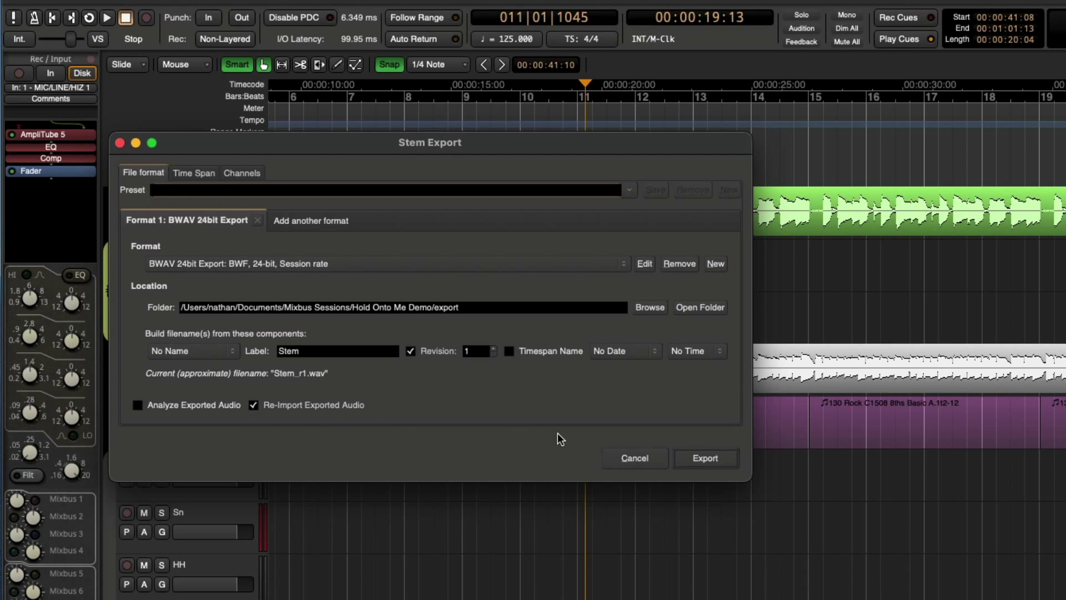
Export the stems and review the twelve re-imported Stem_r1 audio tracks
click(705, 457)
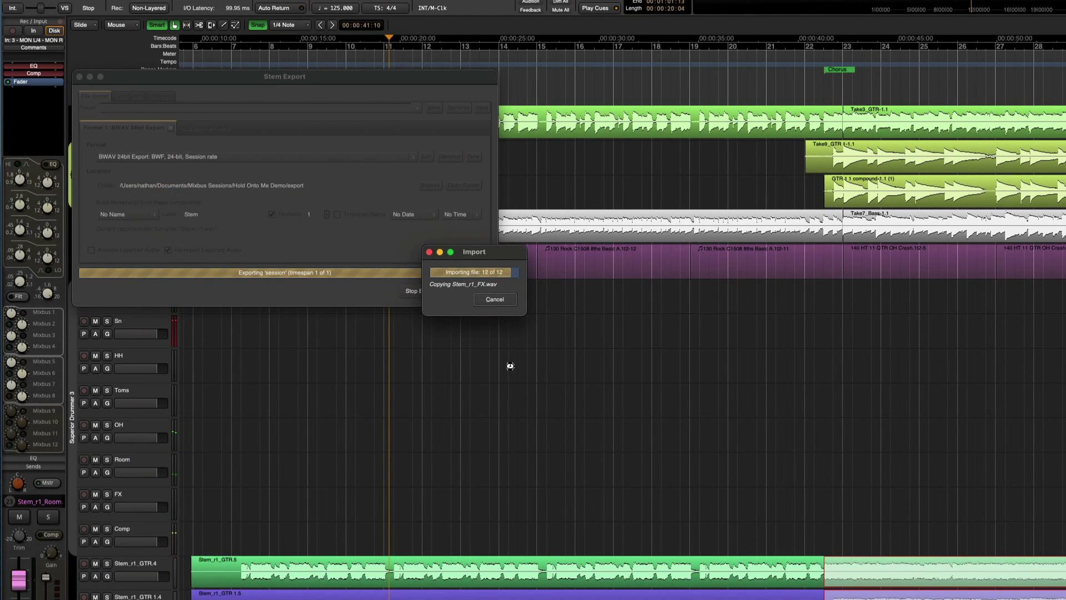
scroll(137, 178, down, 10)
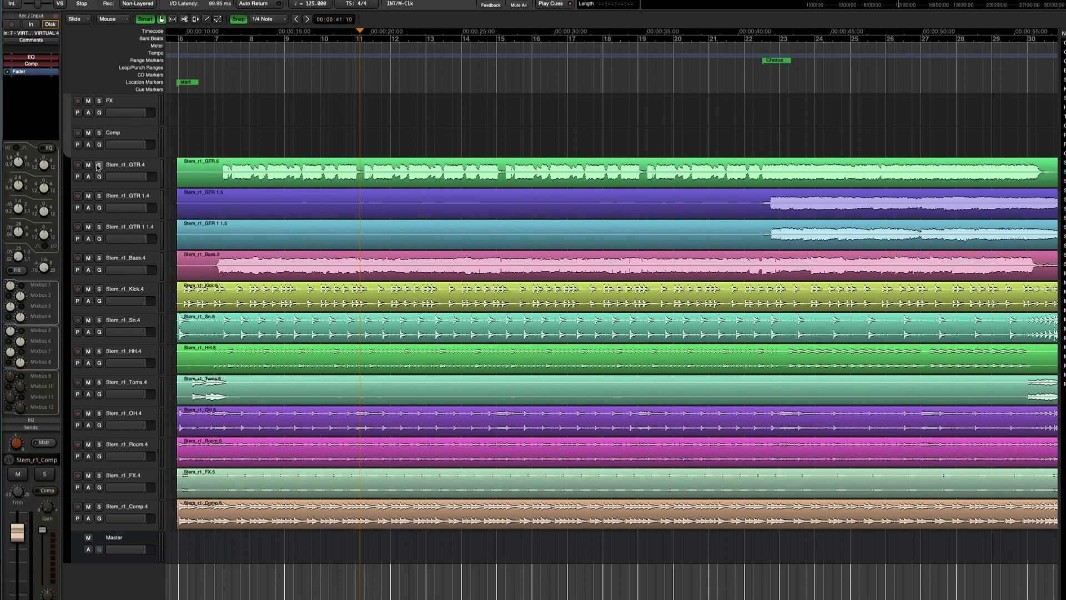
Select Stem_r1_GTR.4 and play the re-imported stems from the session start
click(134, 165)
key(Home)
key(space)
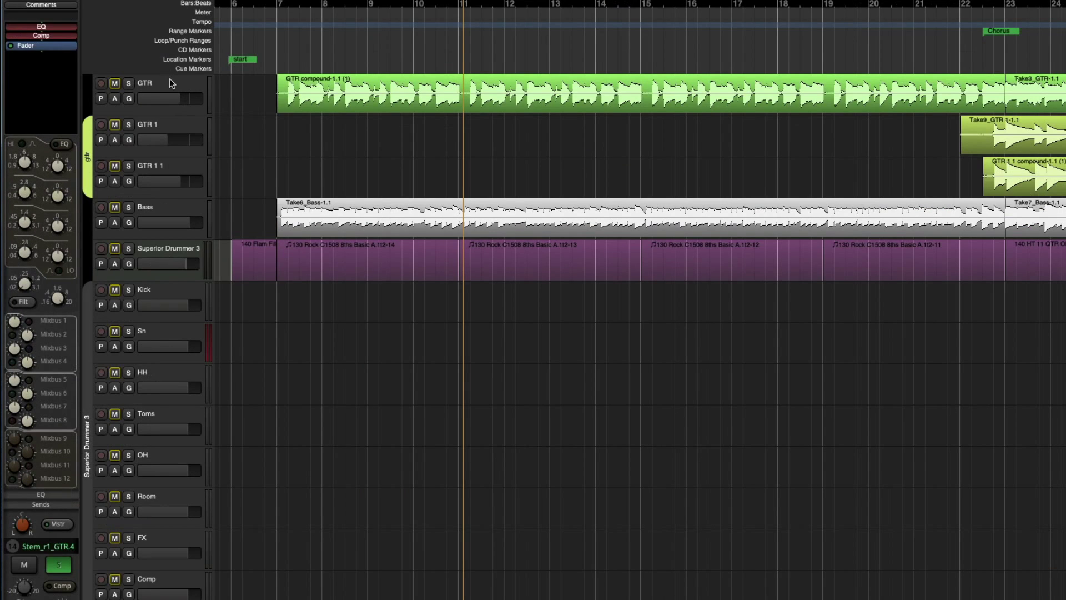
Select the original GTR through Comp tracks, deactivate them, and reopen their context menu
click(171, 82)
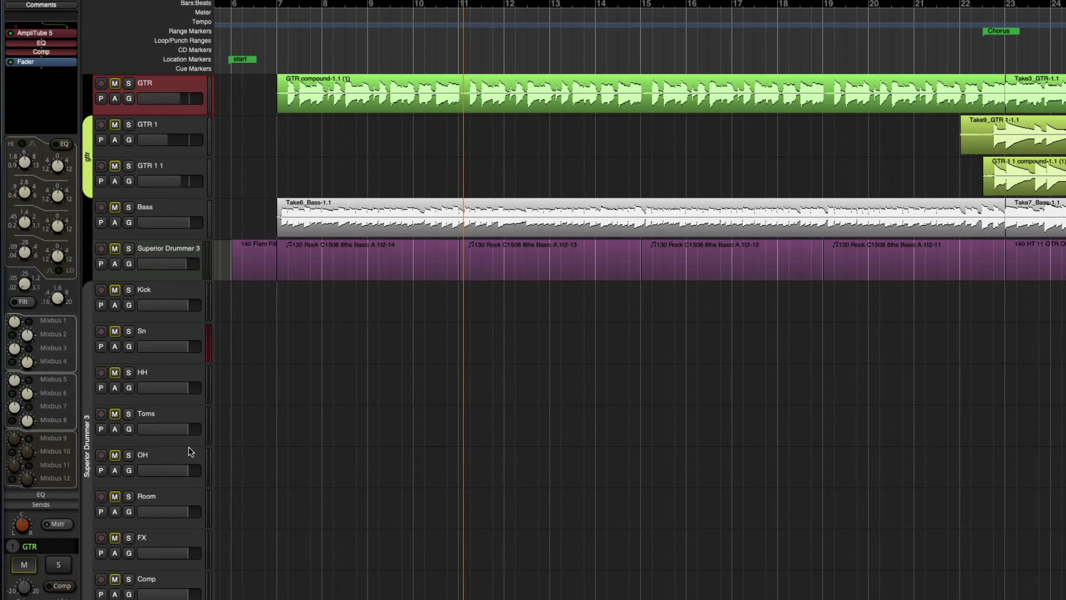
shift+click(185, 585)
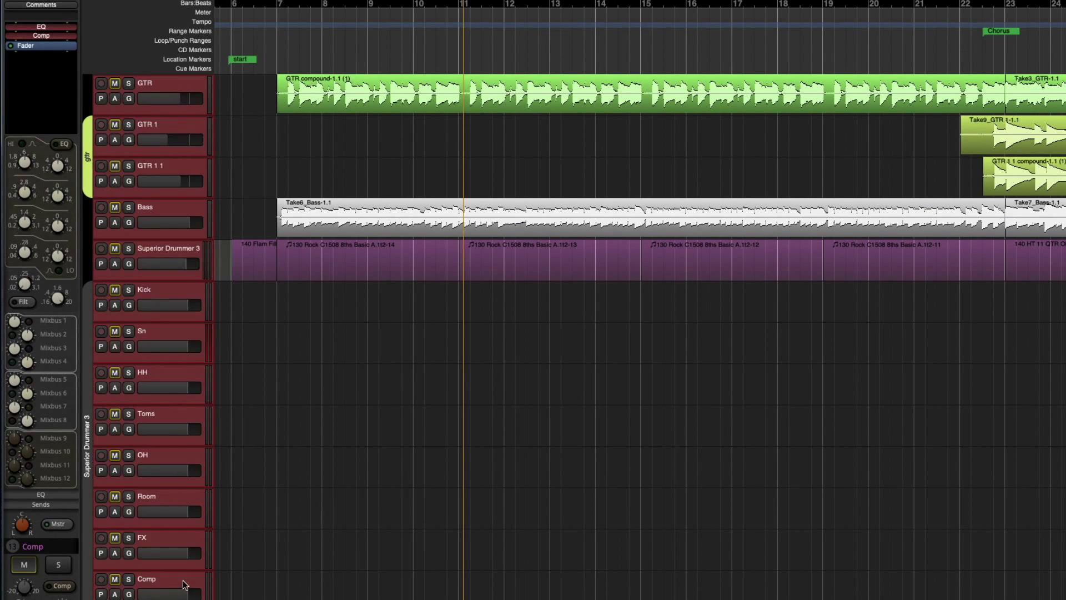
right_click(185, 584)
click(213, 599)
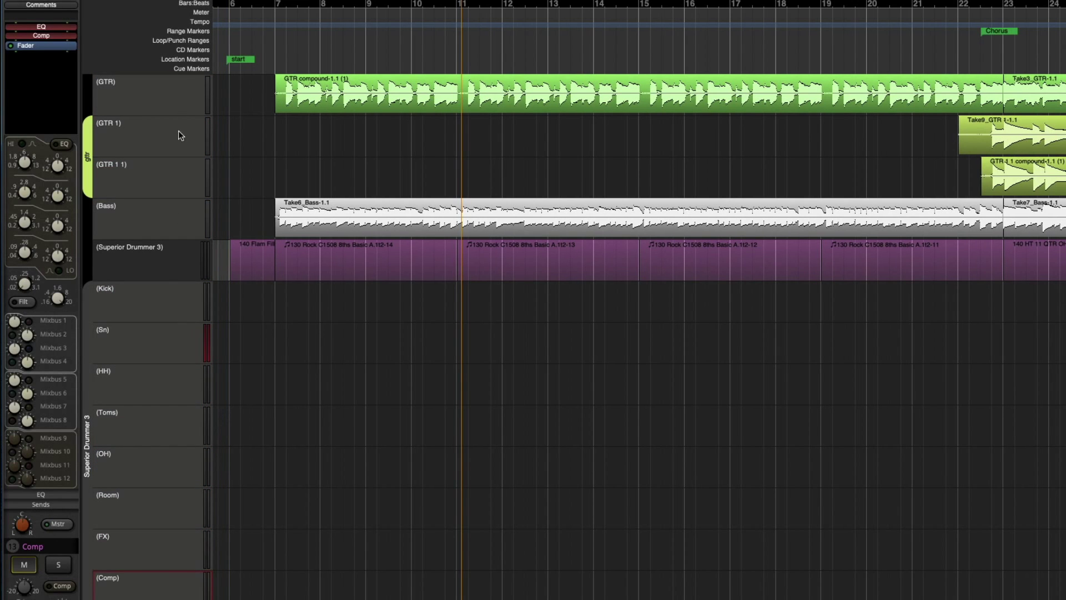
click(169, 82)
right_click(168, 82)
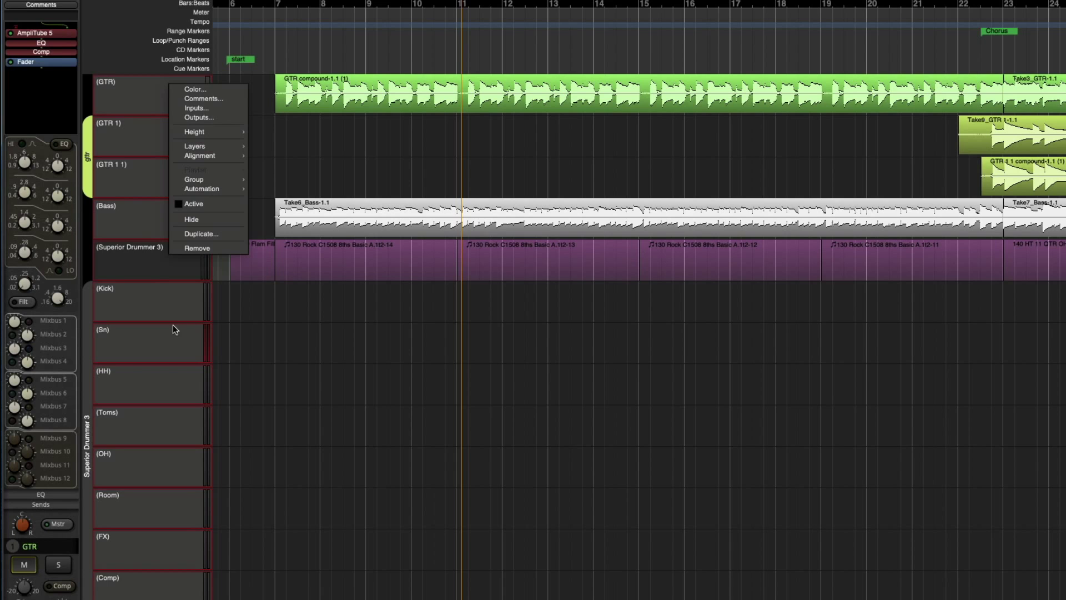